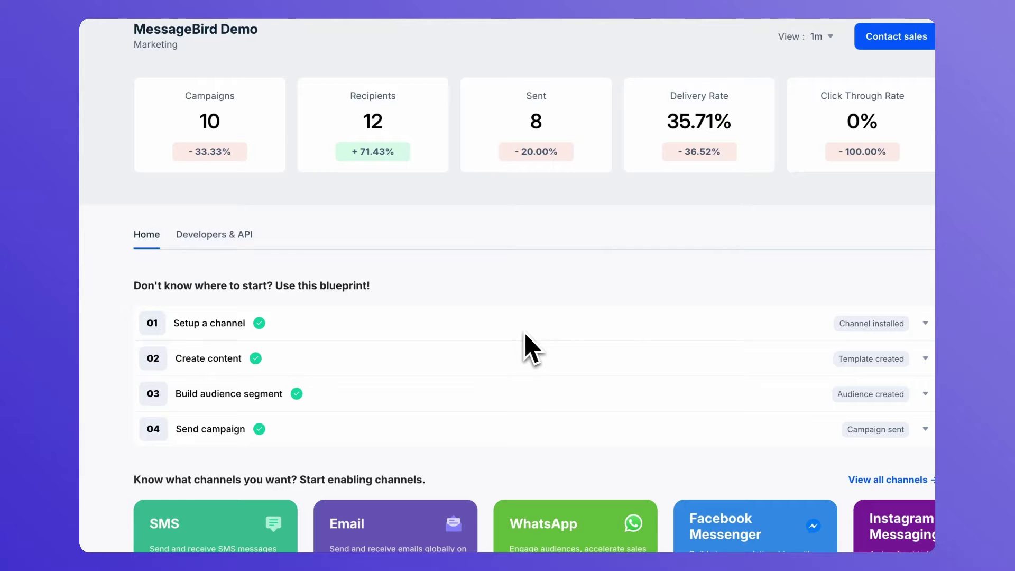
- Check the WhatsApp senders and the Christmas Offers - S1 template, then open the All contacts directory
{"action": "left_click", "coordinate": [82, 298]}
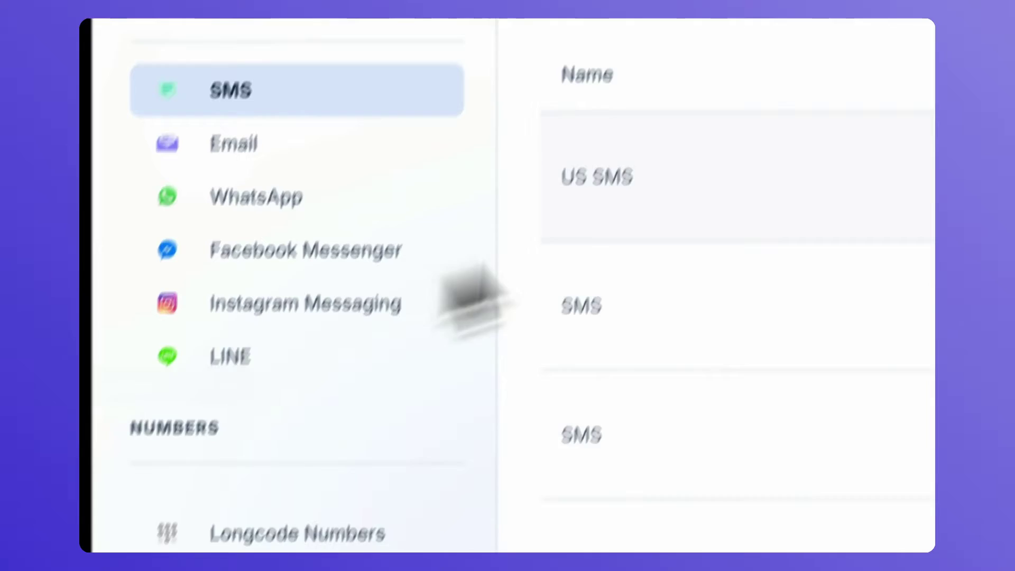
{"action": "left_click", "coordinate": [289, 306]}
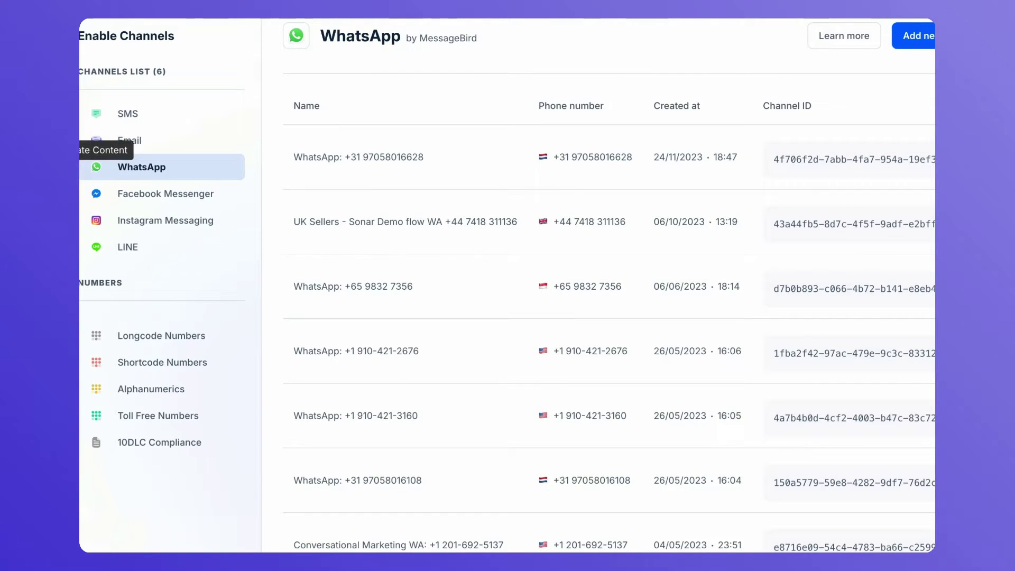
{"action": "left_click", "coordinate": [79, 150]}
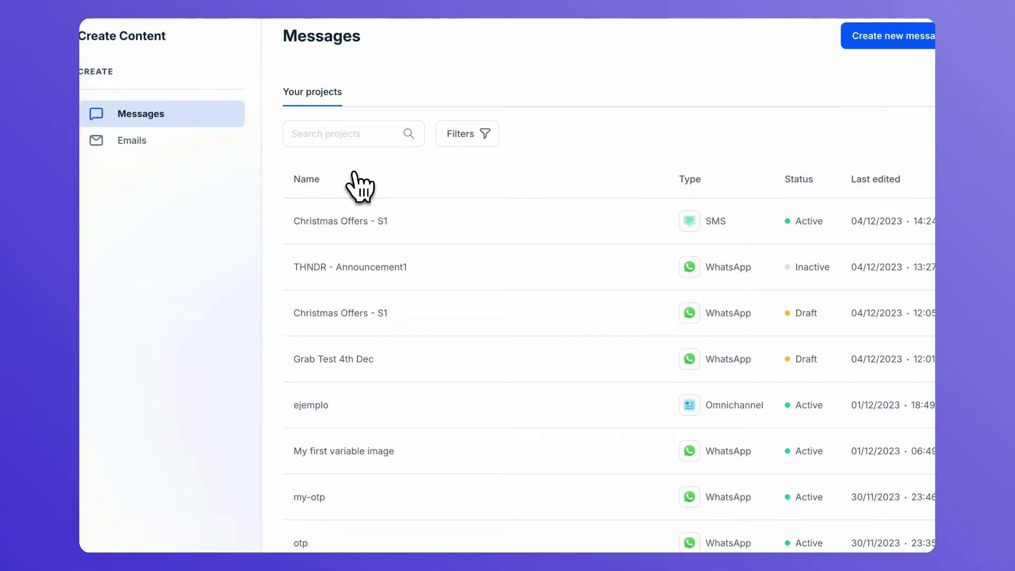
{"action": "left_click", "coordinate": [458, 314]}
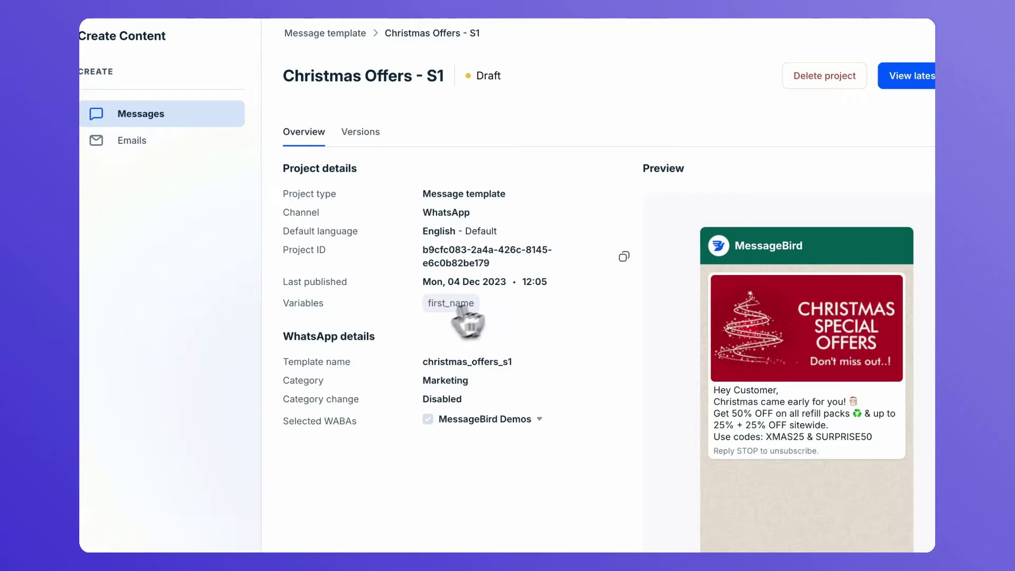
{"action": "scroll", "coordinate": [599, 326], "scroll_direction": "down", "scroll_amount": 1}
{"action": "scroll", "coordinate": [599, 326], "scroll_direction": "down", "scroll_amount": 2}
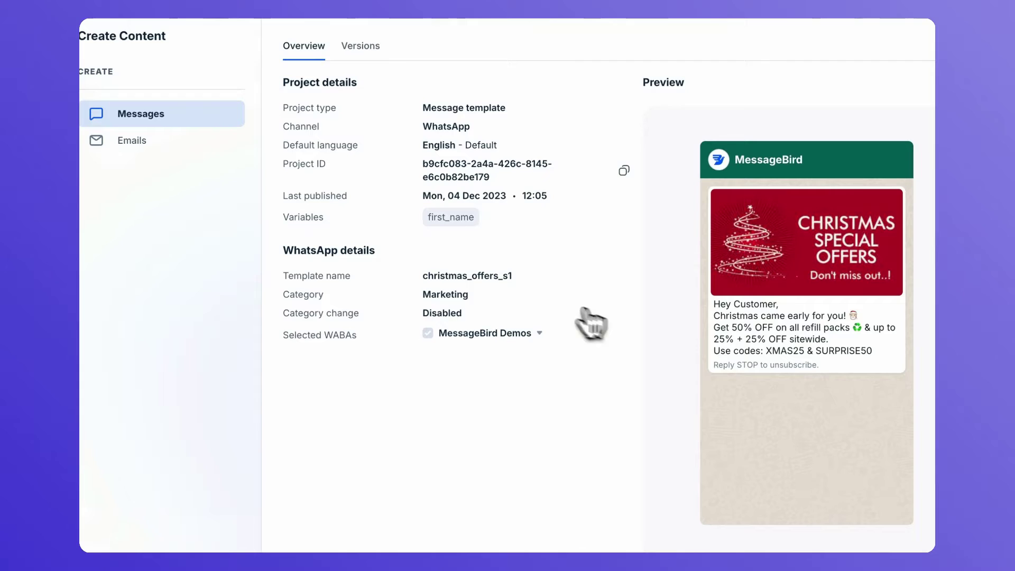
{"action": "left_click", "coordinate": [84, 113]}
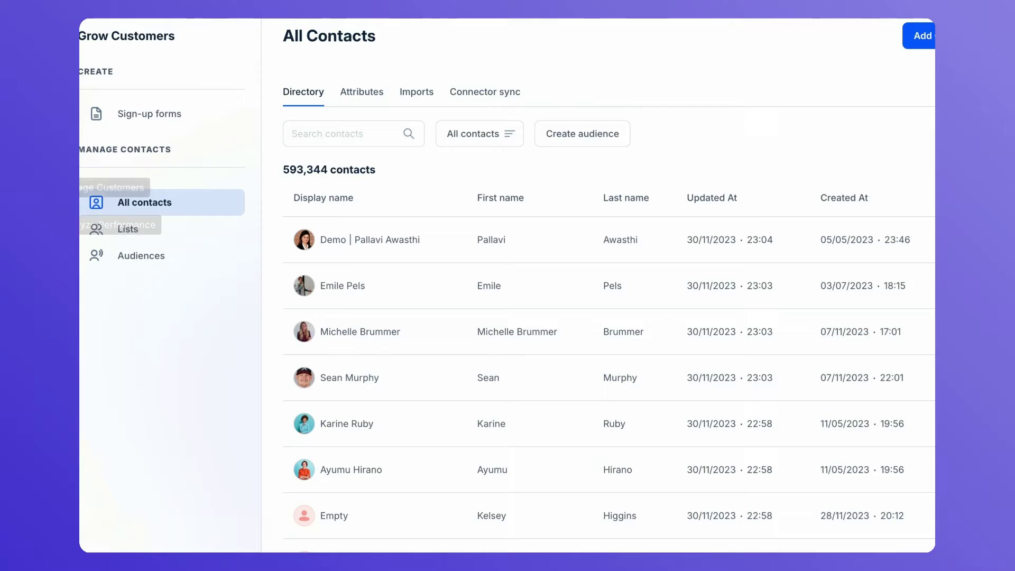
- Open the Campaigns page under Engage Customers
{"action": "left_click", "coordinate": [80, 227]}
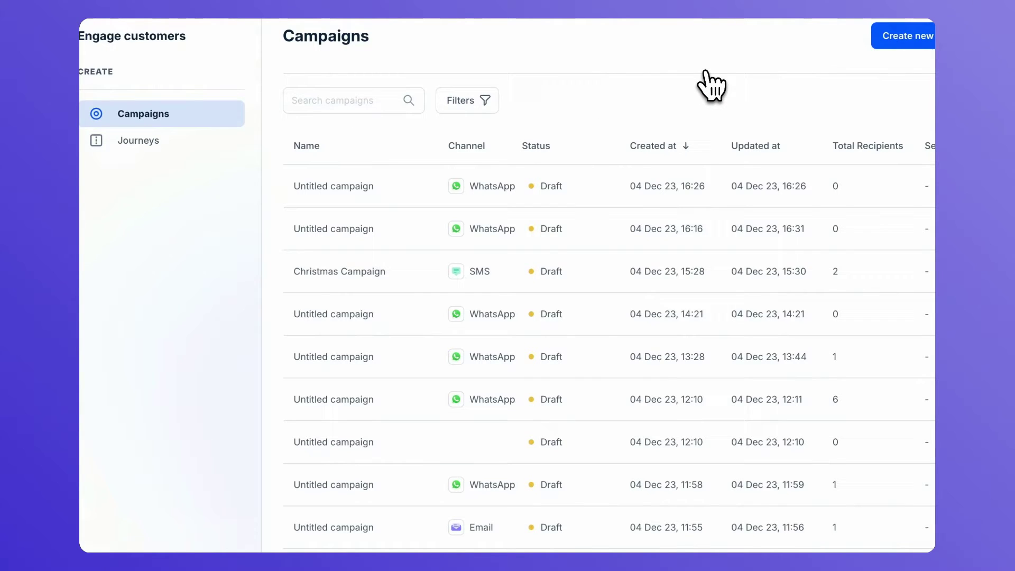
- Create a new broadcast campaign and rename it 'Xmas Offers'
{"action": "left_click", "coordinate": [910, 45]}
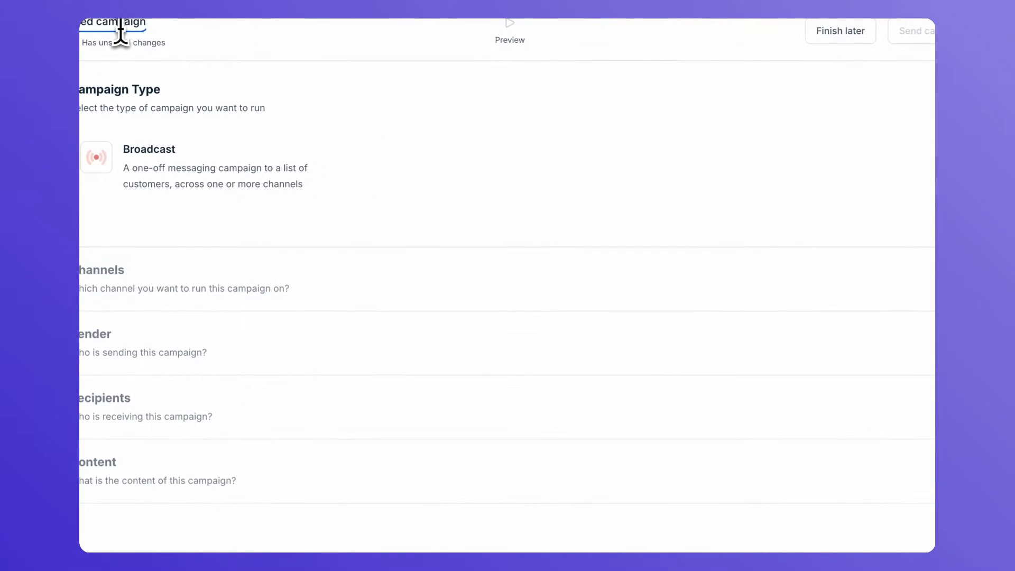
{"action": "triple_click", "coordinate": [121, 26]}
{"action": "key", "text": "BackSpace"}
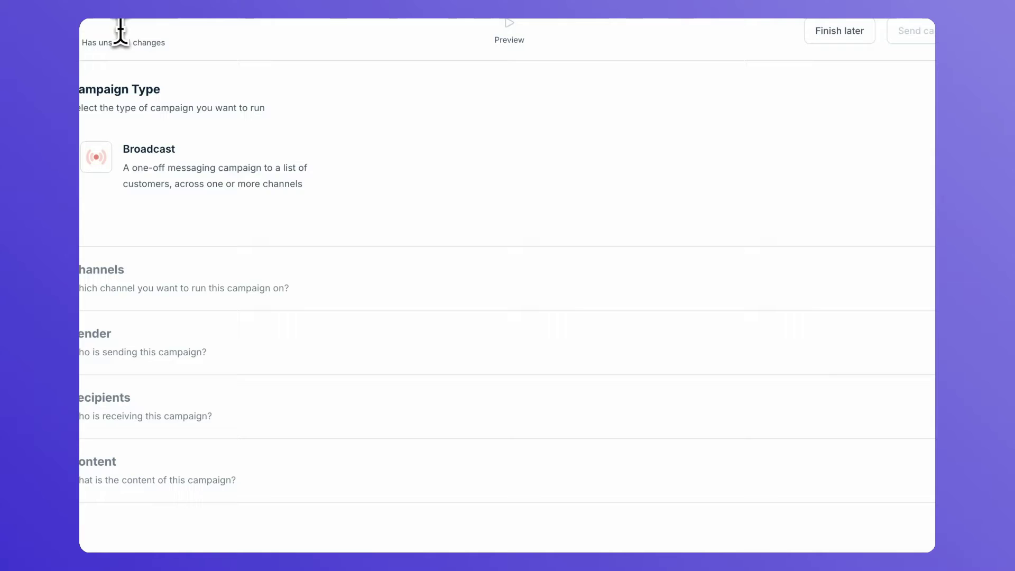
{"action": "type", "text": "tmas Offers"}
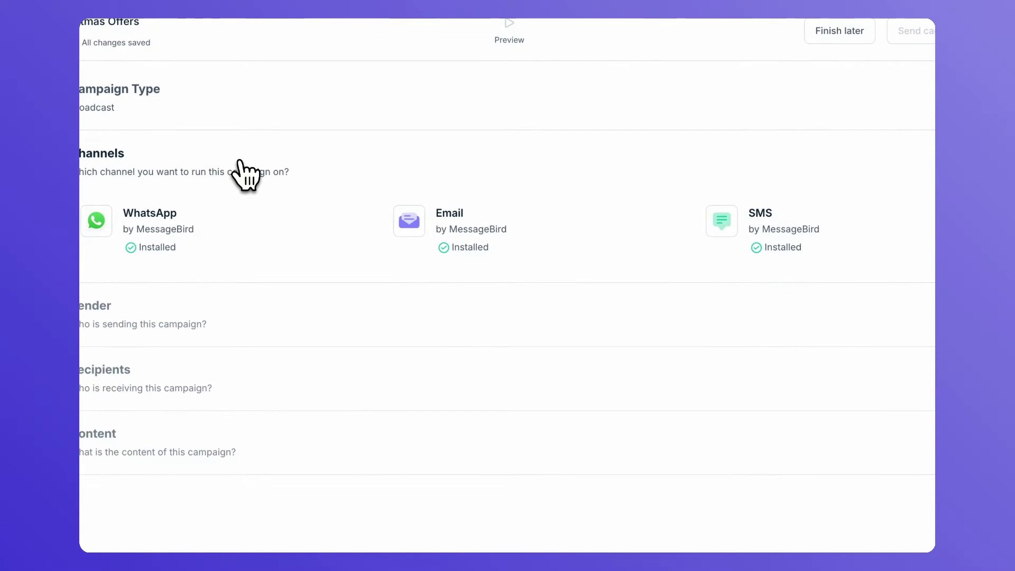
- Choose WhatsApp as the channel with Conversational Marketing WA as the sender
{"action": "left_click", "coordinate": [174, 226]}
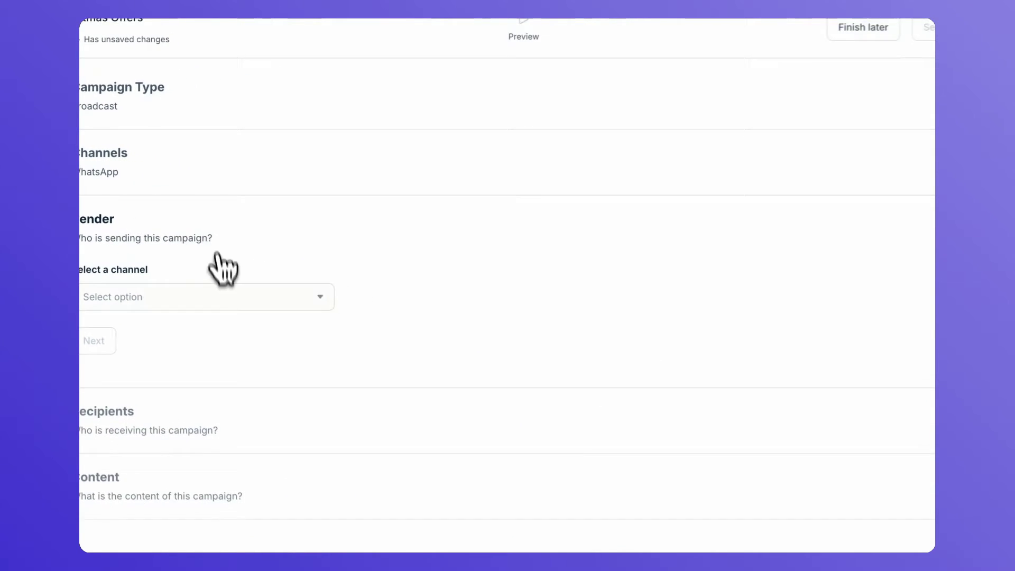
{"action": "left_click", "coordinate": [188, 292]}
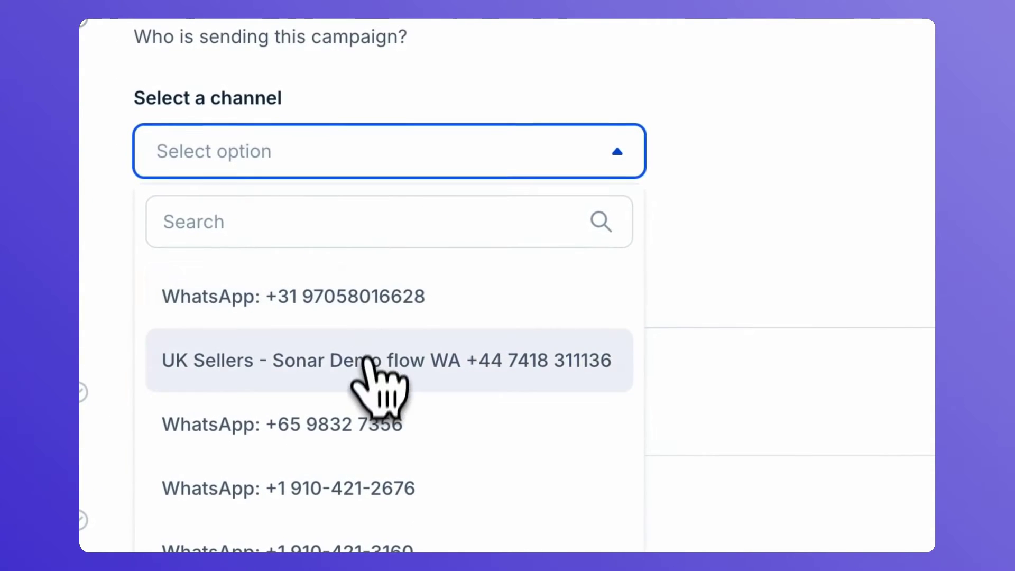
{"action": "scroll", "coordinate": [369, 386], "scroll_direction": "down", "scroll_amount": 3}
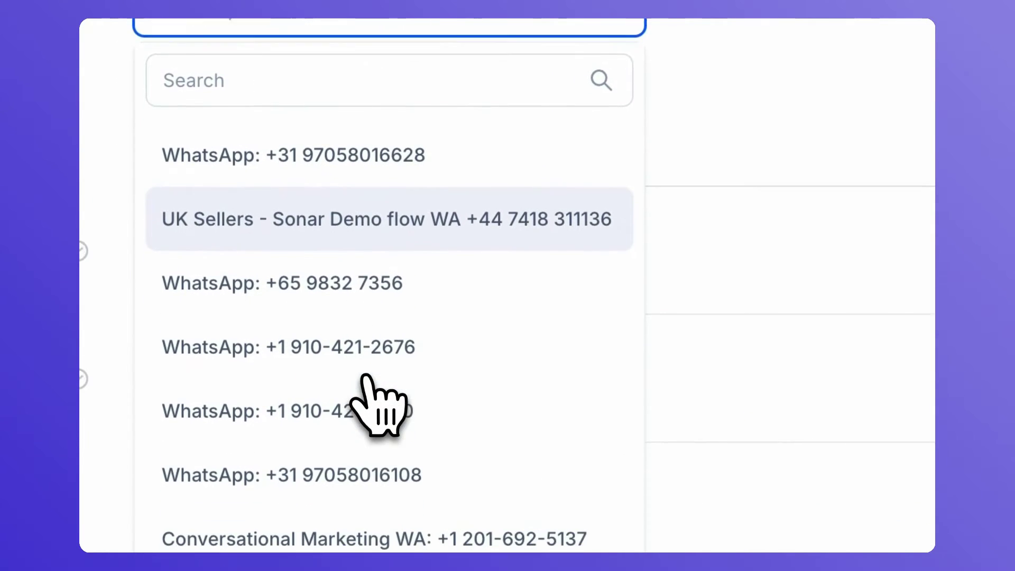
{"action": "left_click", "coordinate": [360, 471]}
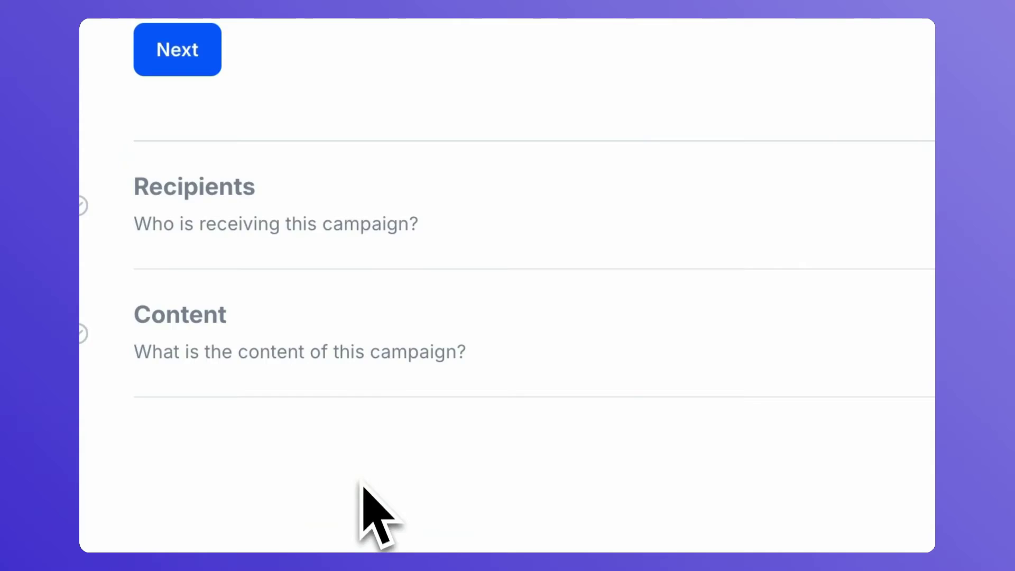
- Set the campaign recipients to the Outdoor & Nature contact list
{"action": "left_click", "coordinate": [176, 302]}
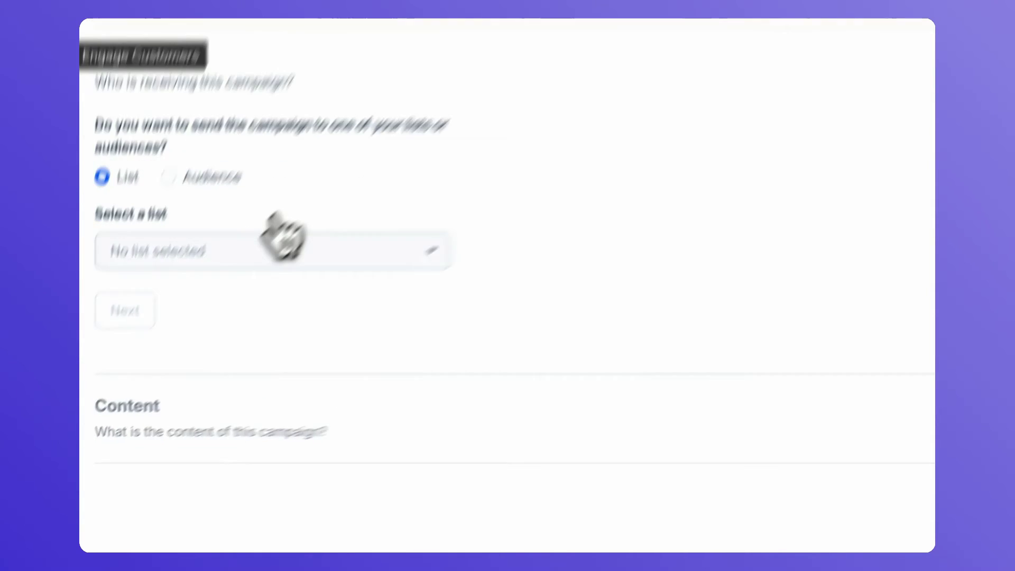
{"action": "left_click", "coordinate": [158, 328]}
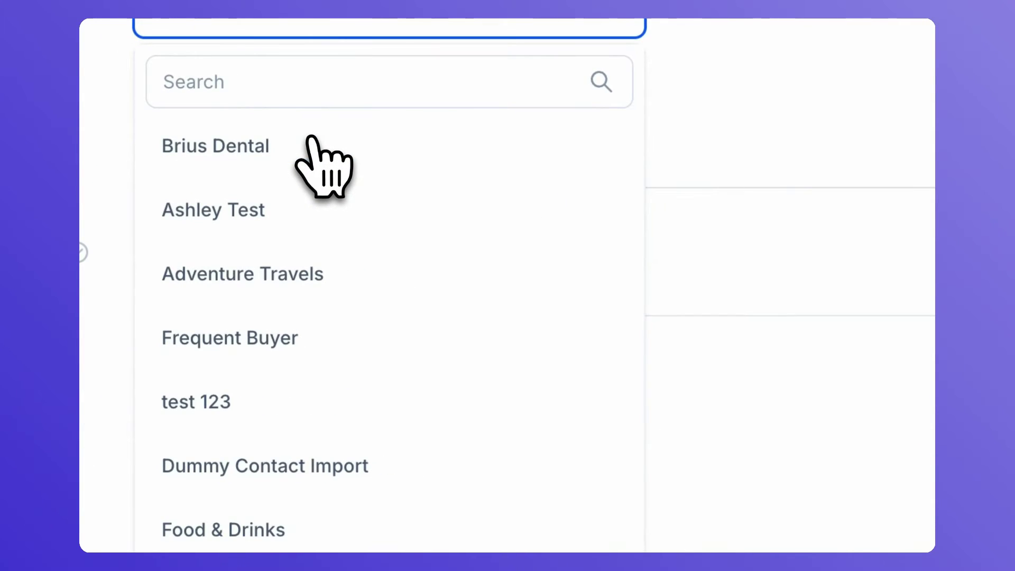
{"action": "scroll", "coordinate": [285, 502], "scroll_direction": "down", "scroll_amount": 1}
{"action": "left_click", "coordinate": [256, 541]}
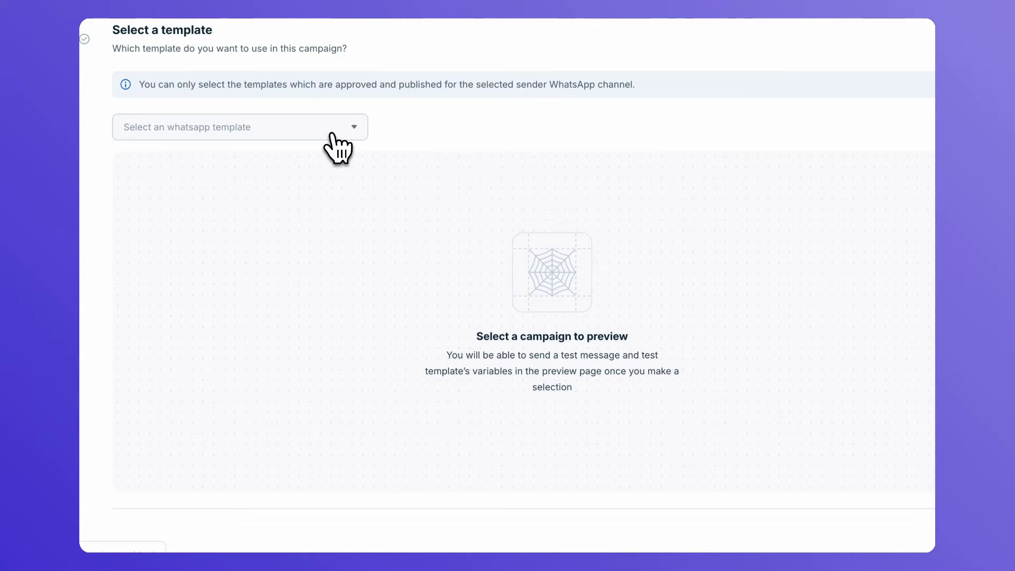
- Select the flash_sales_project WhatsApp template with English as its language
{"action": "left_click", "coordinate": [332, 133]}
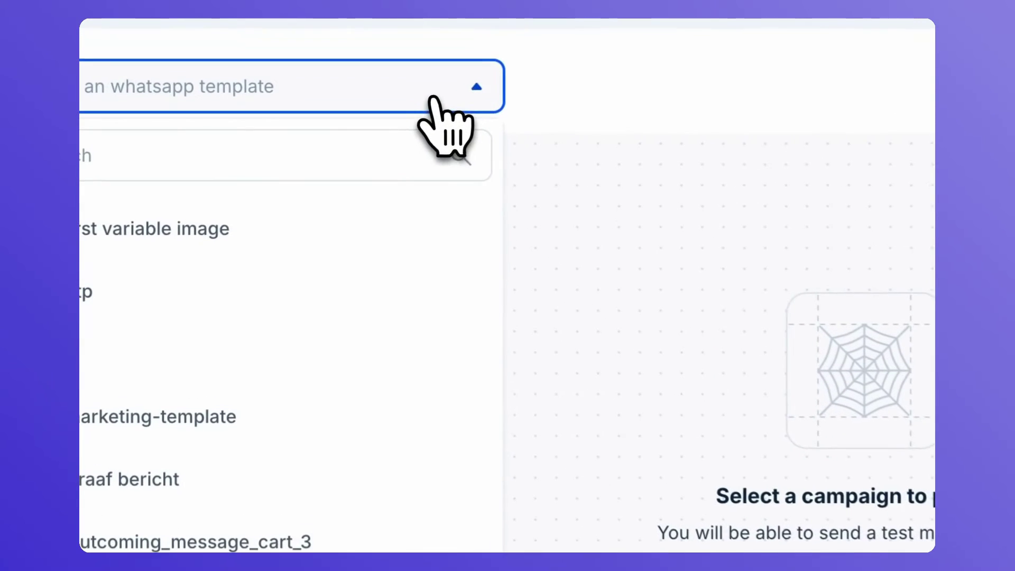
{"action": "scroll", "coordinate": [335, 370], "scroll_direction": "down", "scroll_amount": 5}
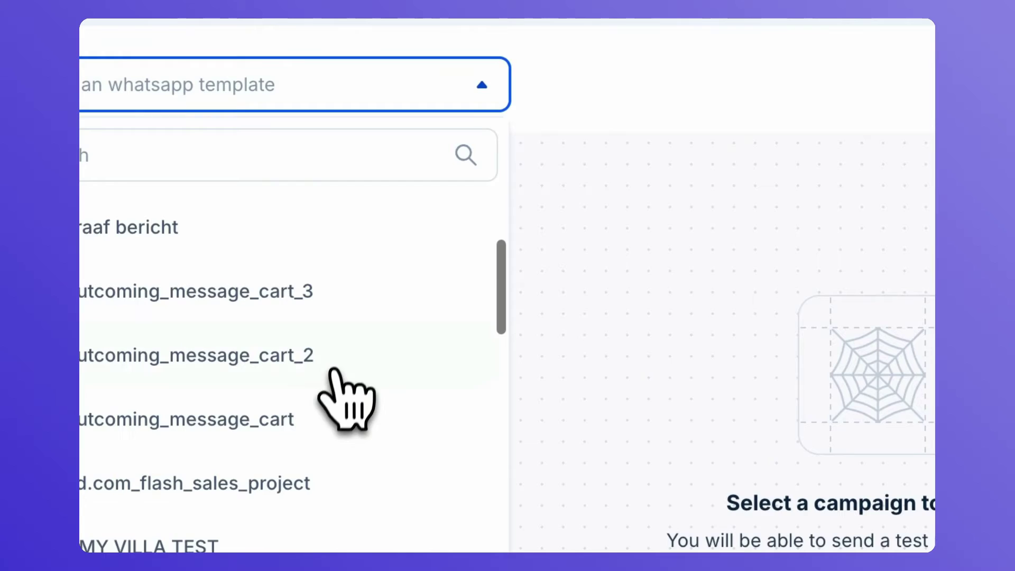
{"action": "left_click", "coordinate": [308, 476]}
{"action": "scroll", "coordinate": [708, 215], "scroll_direction": "down", "scroll_amount": 5}
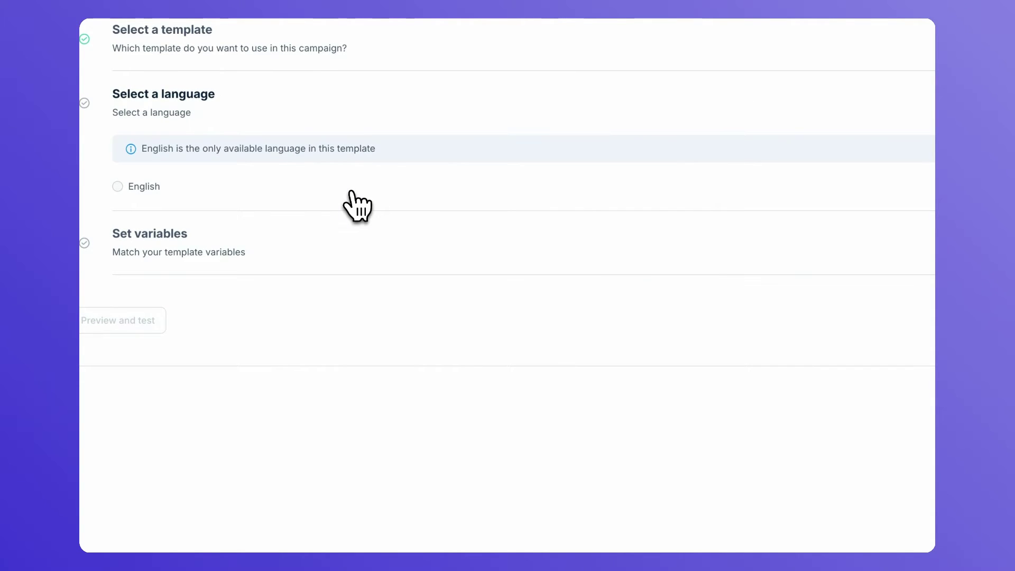
{"action": "left_click", "coordinate": [117, 186]}
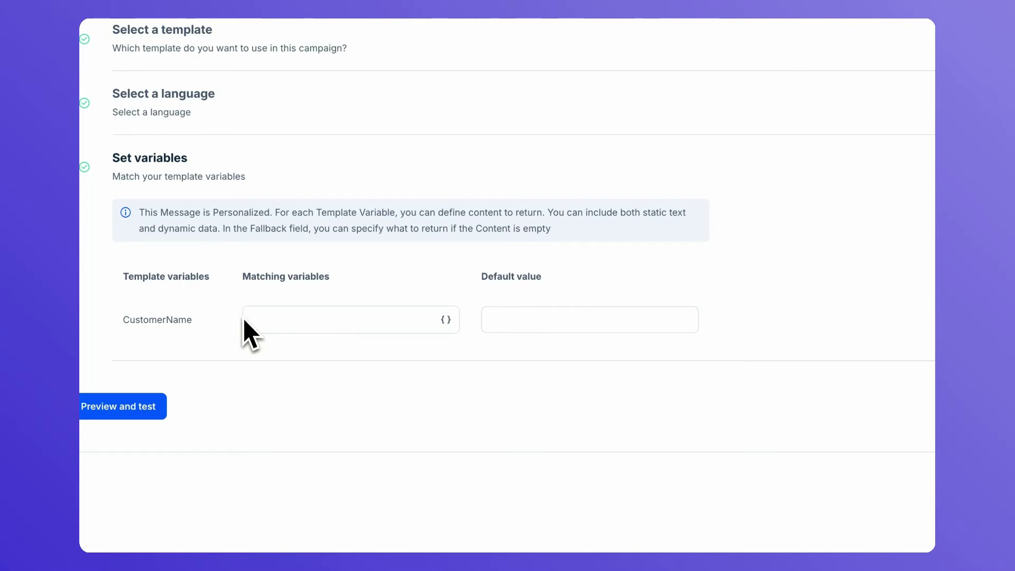
- Map CustomerName to attributes.firstName with 'Customer' as the default value
{"action": "left_click", "coordinate": [249, 319]}
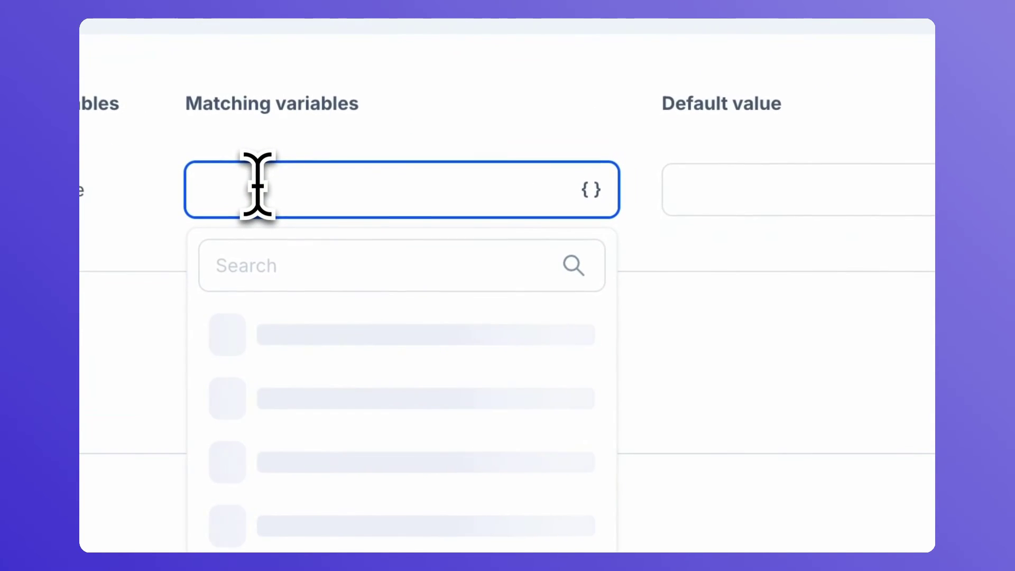
{"action": "left_click", "coordinate": [260, 265]}
{"action": "type", "text": "fi"}
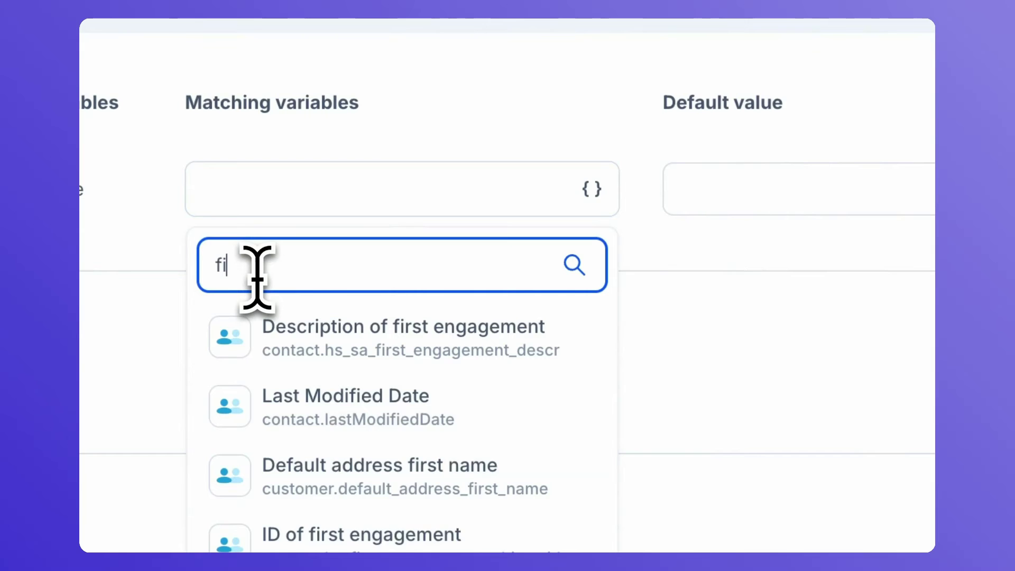
{"action": "type", "text": "rstname"}
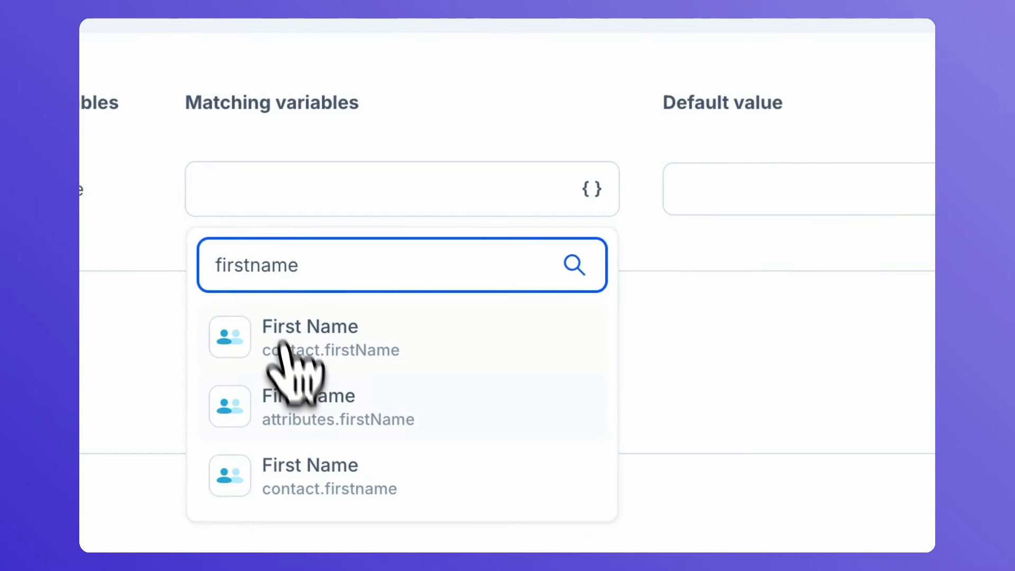
{"action": "left_click", "coordinate": [298, 396]}
{"action": "left_click", "coordinate": [748, 188]}
{"action": "left_click", "coordinate": [764, 229]}
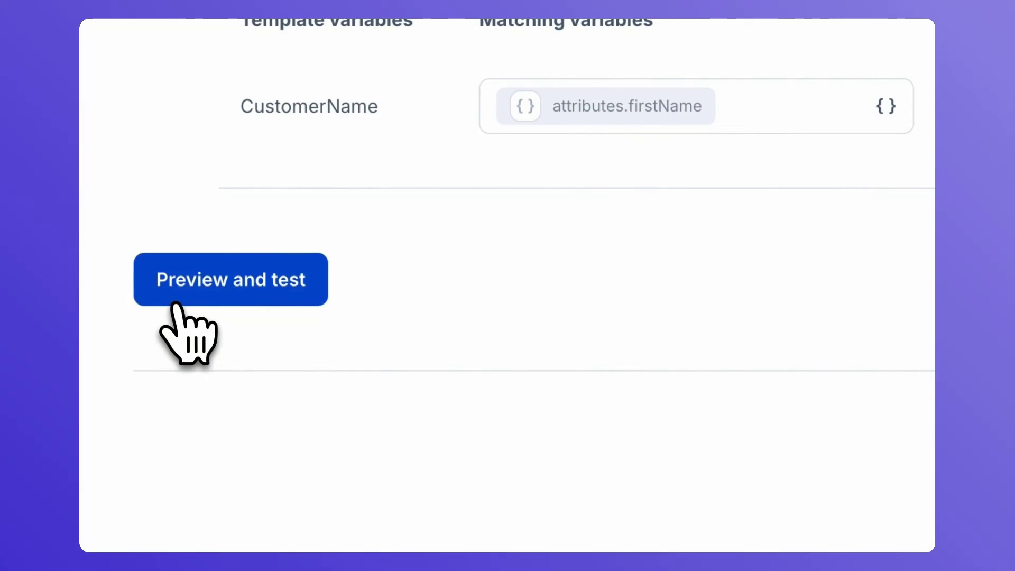
- Preview the campaign for a sample contact and choose the test phone number
{"action": "left_click", "coordinate": [174, 306]}
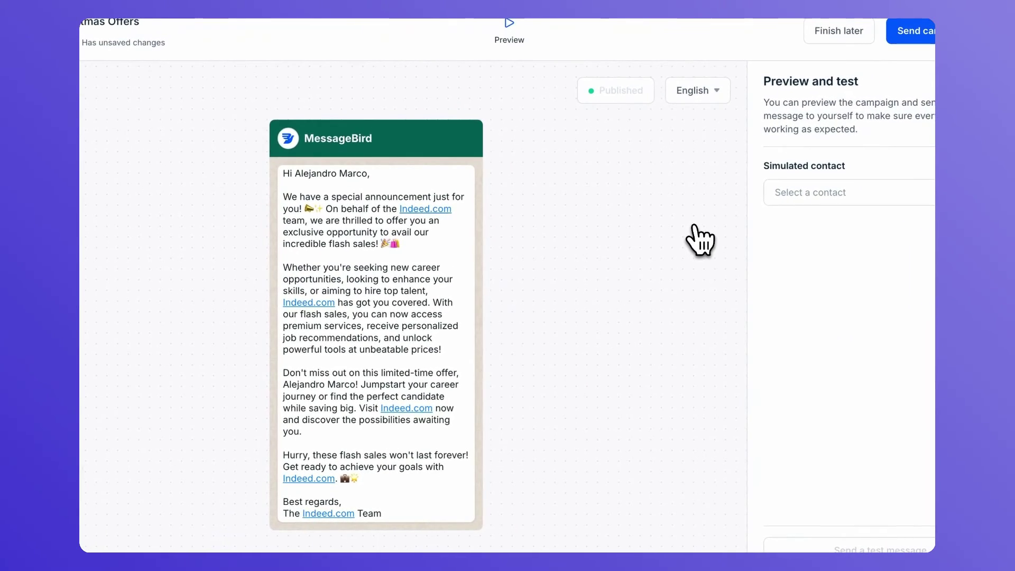
{"action": "left_click", "coordinate": [811, 193]}
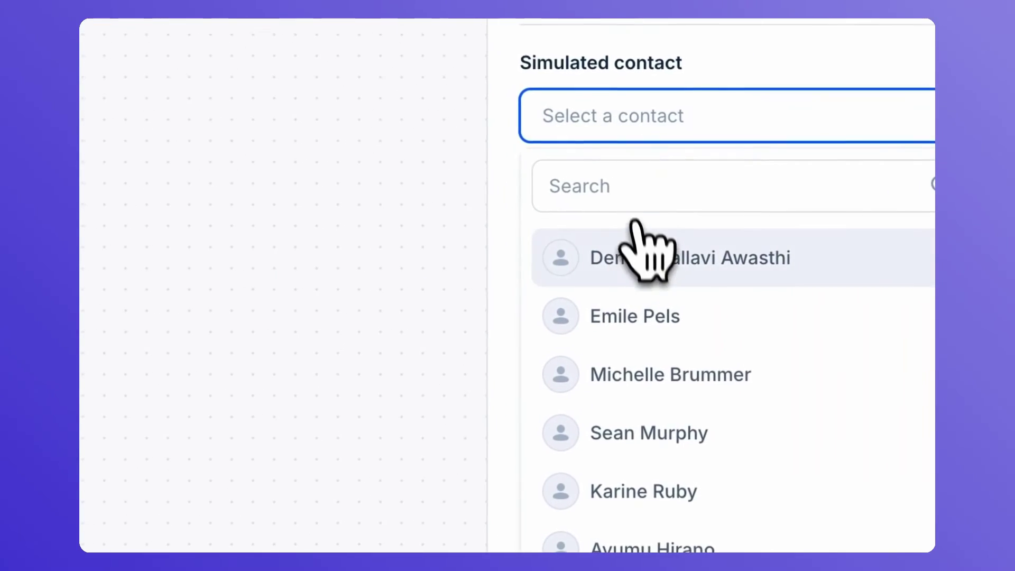
{"action": "left_click", "coordinate": [634, 224]}
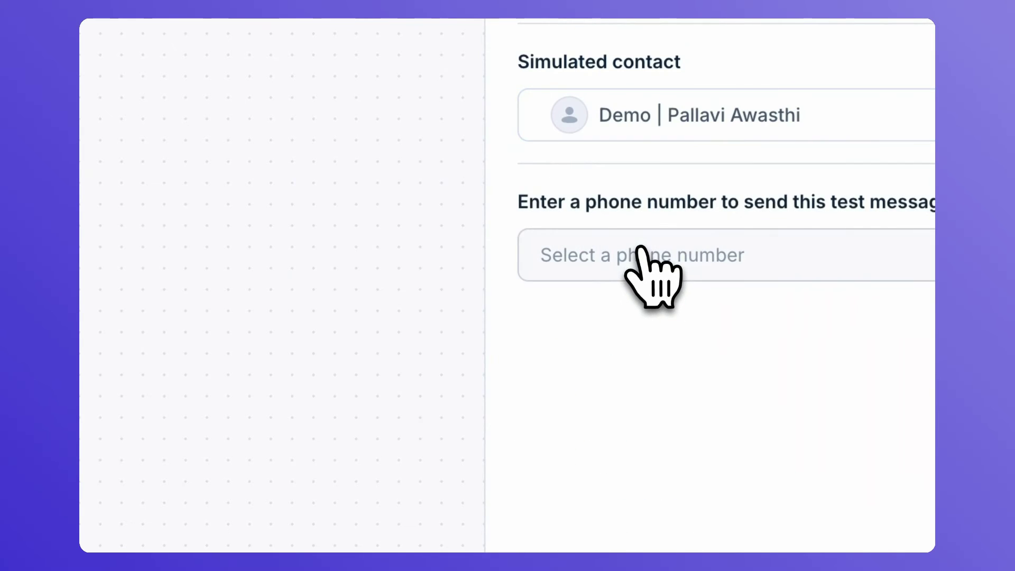
{"action": "left_click", "coordinate": [653, 248]}
{"action": "left_click", "coordinate": [646, 396]}
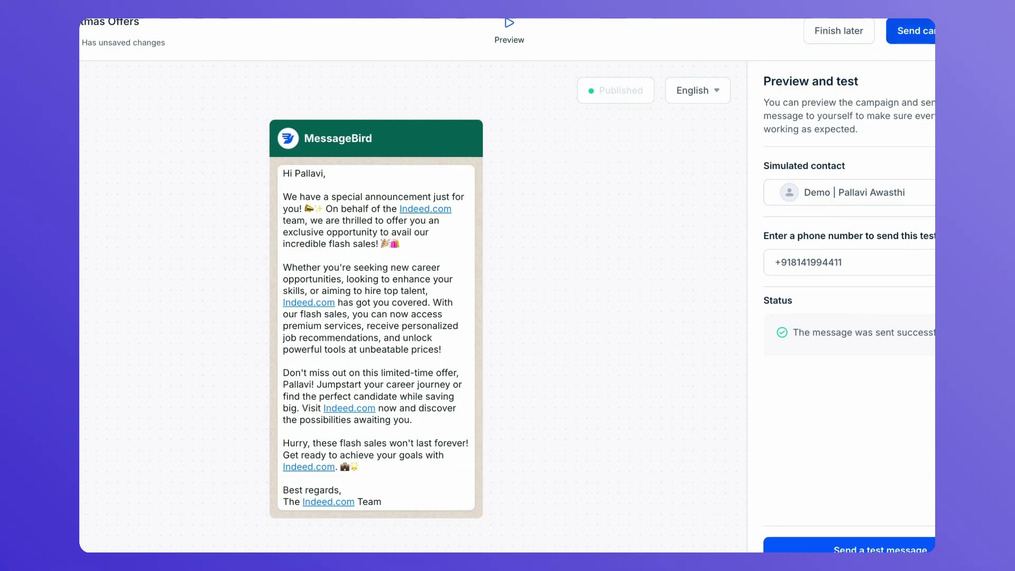
- Show the Schedule campaign and Send now options for the campaign
{"action": "left_click", "coordinate": [922, 32]}
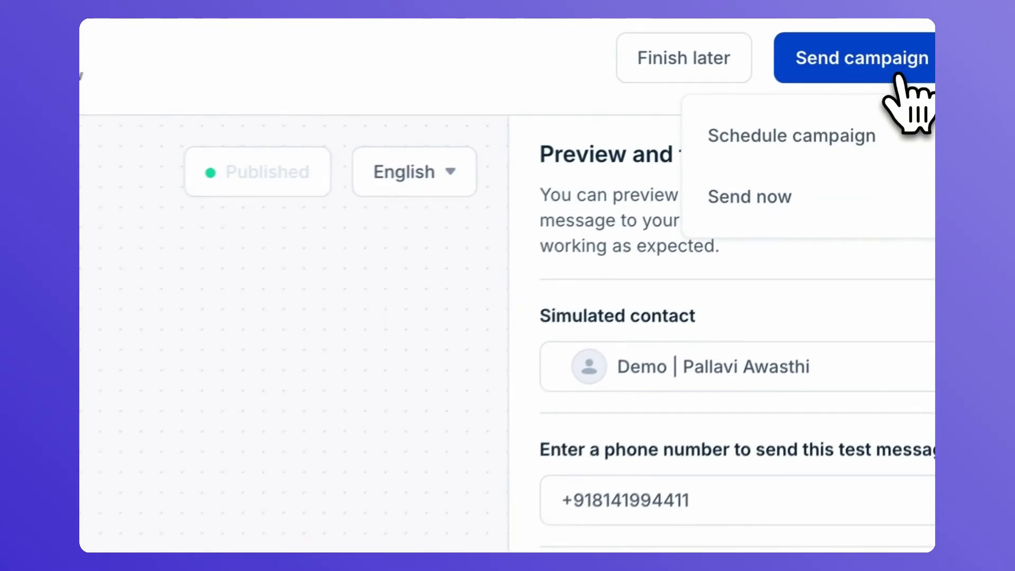